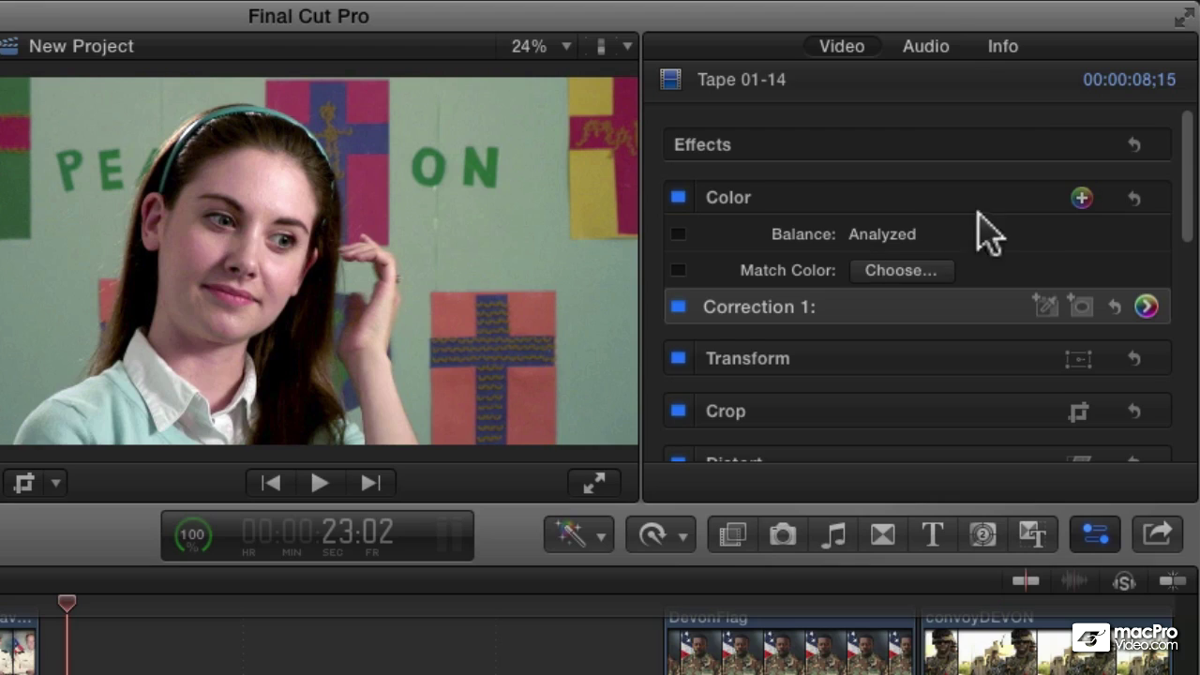
# Step: Add Correction 2 with a Color Mask sampled from the pale green wall behind the woman
pyautogui.click(1082, 198)
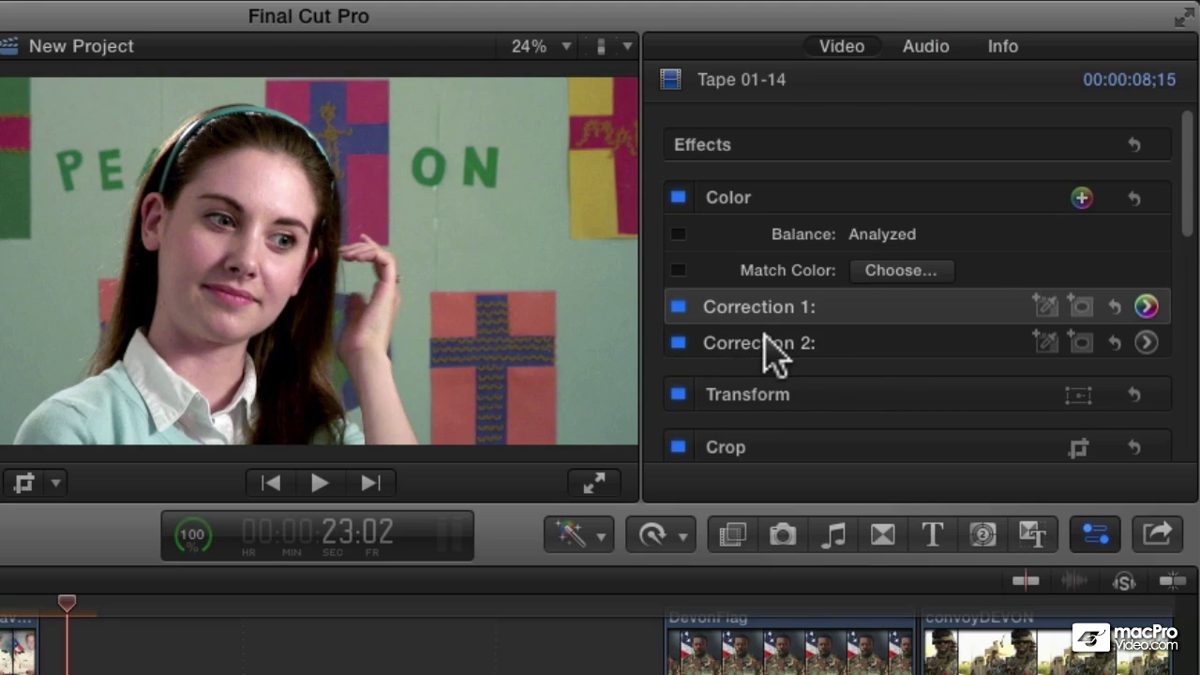
pyautogui.click(764, 339)
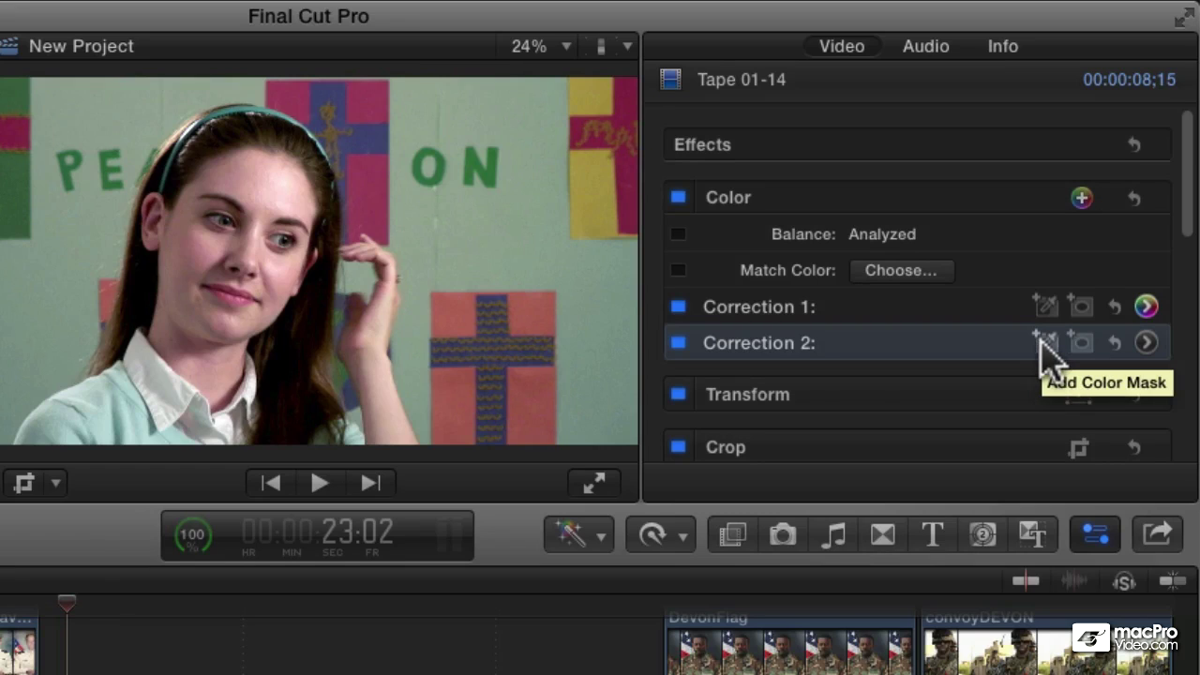
pyautogui.click(1042, 341)
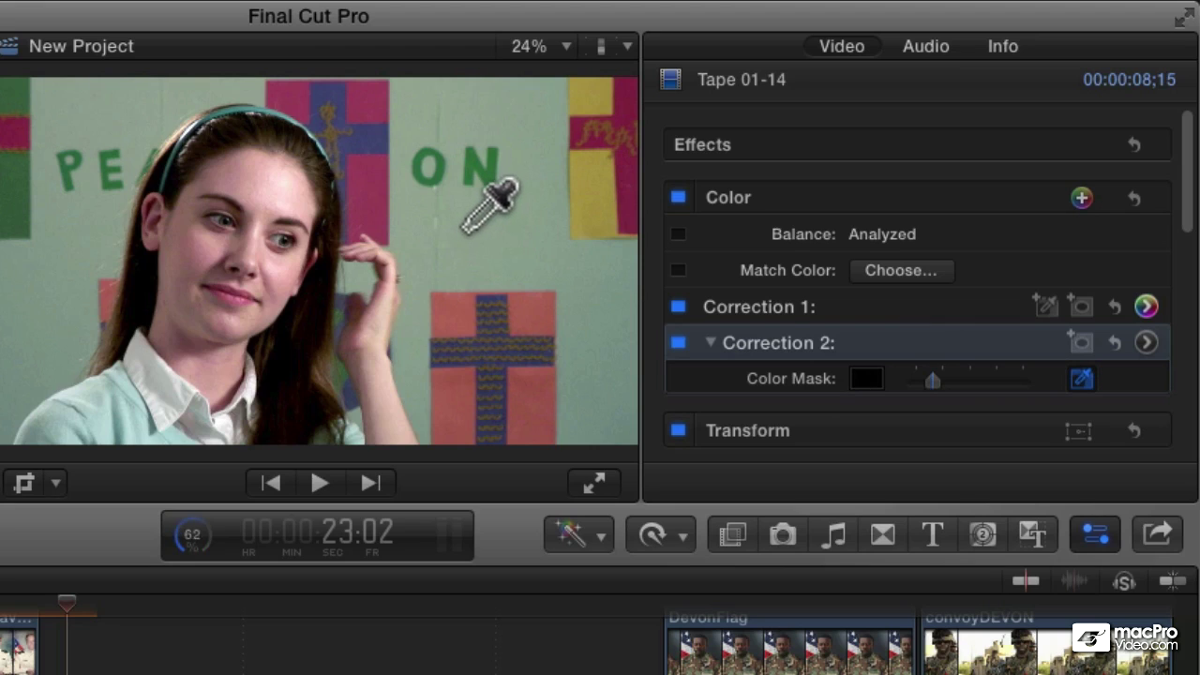
pyautogui.click(462, 230)
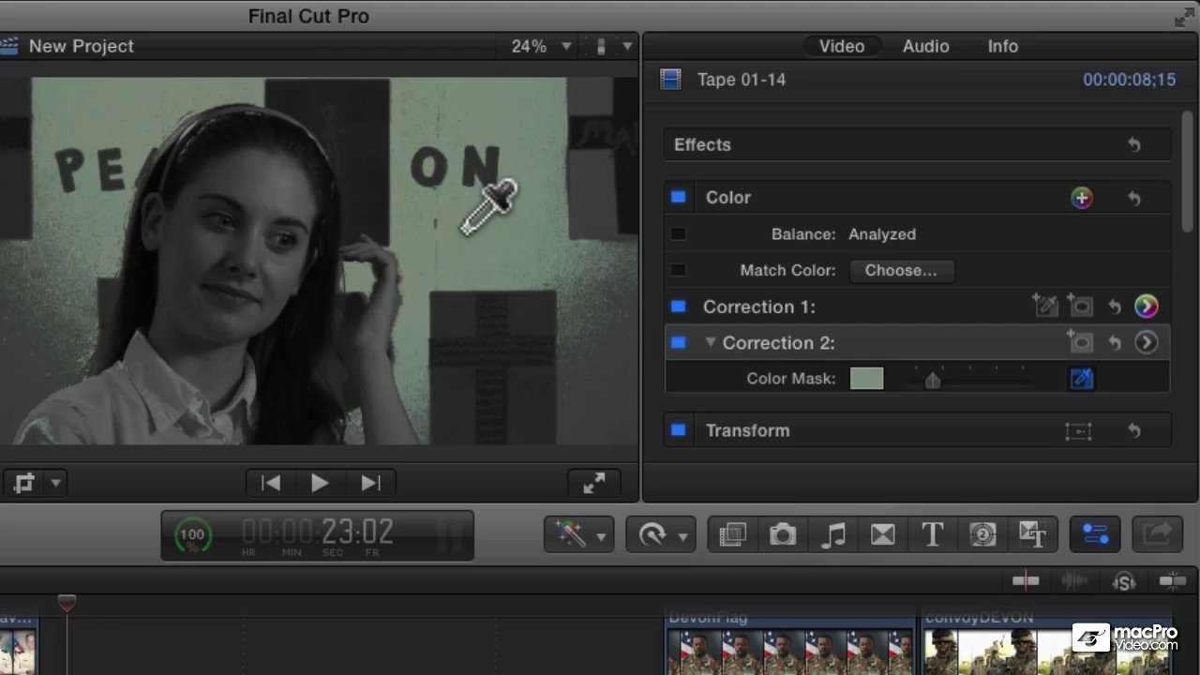
pyautogui.moveTo(463, 228)
pyautogui.mouseDown()
pyautogui.moveTo(505, 211)
pyautogui.moveTo(471, 221)
pyautogui.moveTo(485, 208)
pyautogui.moveTo(475, 189)
pyautogui.mouseUp()
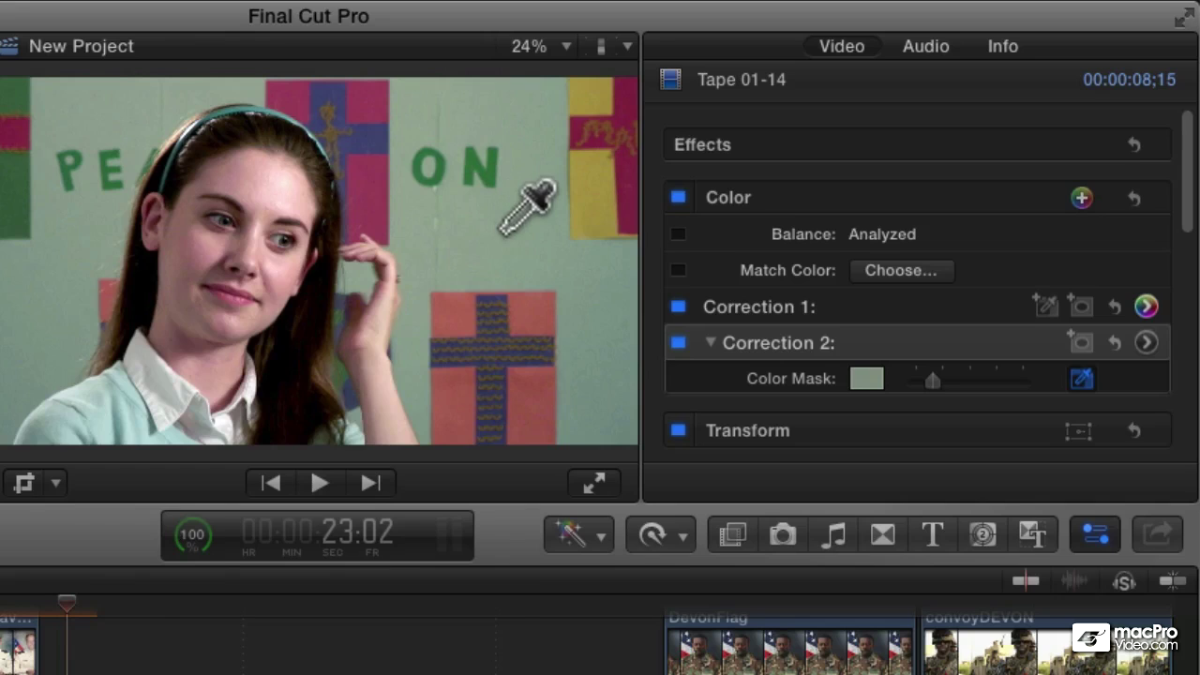
# Step: Add more wall green to Correction 2's mask and push its midtones toward teal
pyautogui.keyDown('shift'); pyautogui.click(589, 408); pyautogui.keyUp('shift')
pyautogui.moveTo(600, 395); pyautogui.dragTo(600, 390)
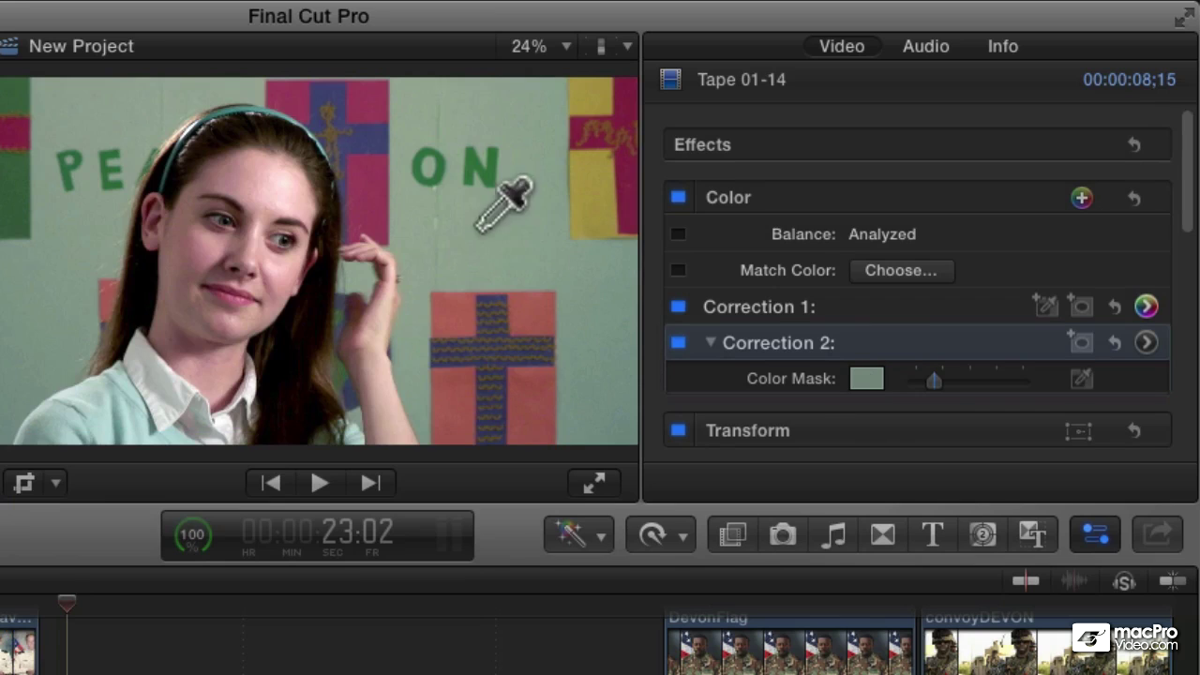
pyautogui.click(1146, 342)
pyautogui.moveTo(965, 323); pyautogui.dragTo(897, 243)
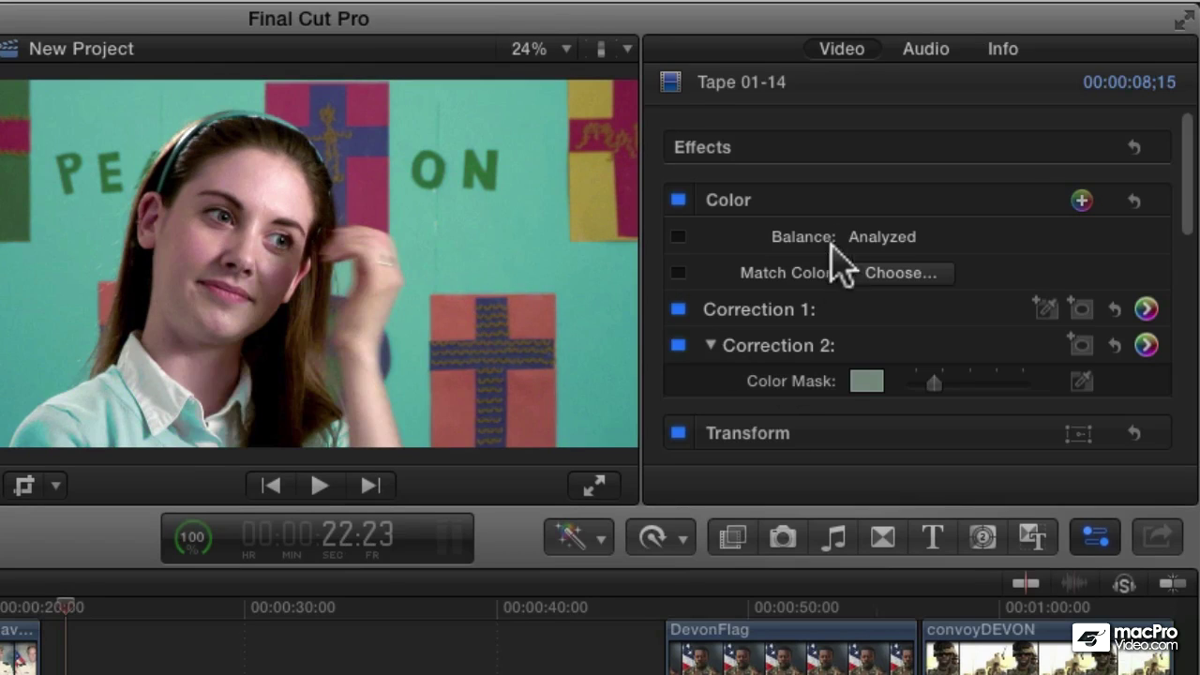
# Step: Add Correction 3 with a Color Mask sampled from the yellow sign at top right
pyautogui.click(1078, 201)
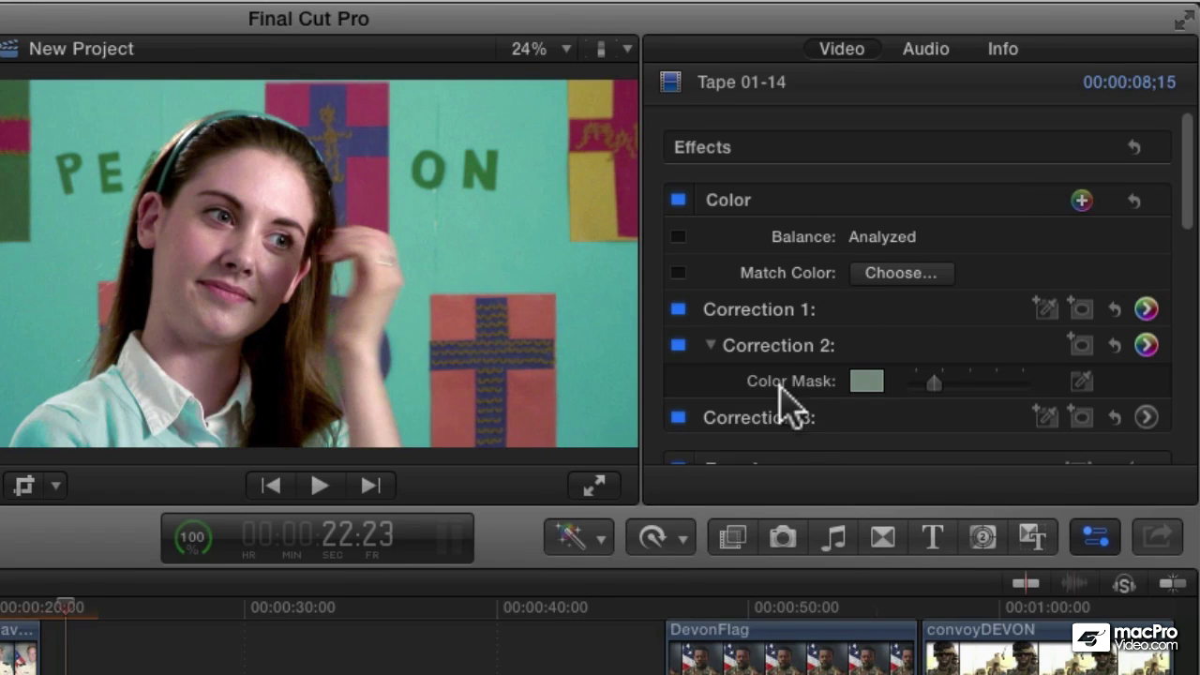
pyautogui.click(792, 422)
pyautogui.scroll(-2, 792, 422)
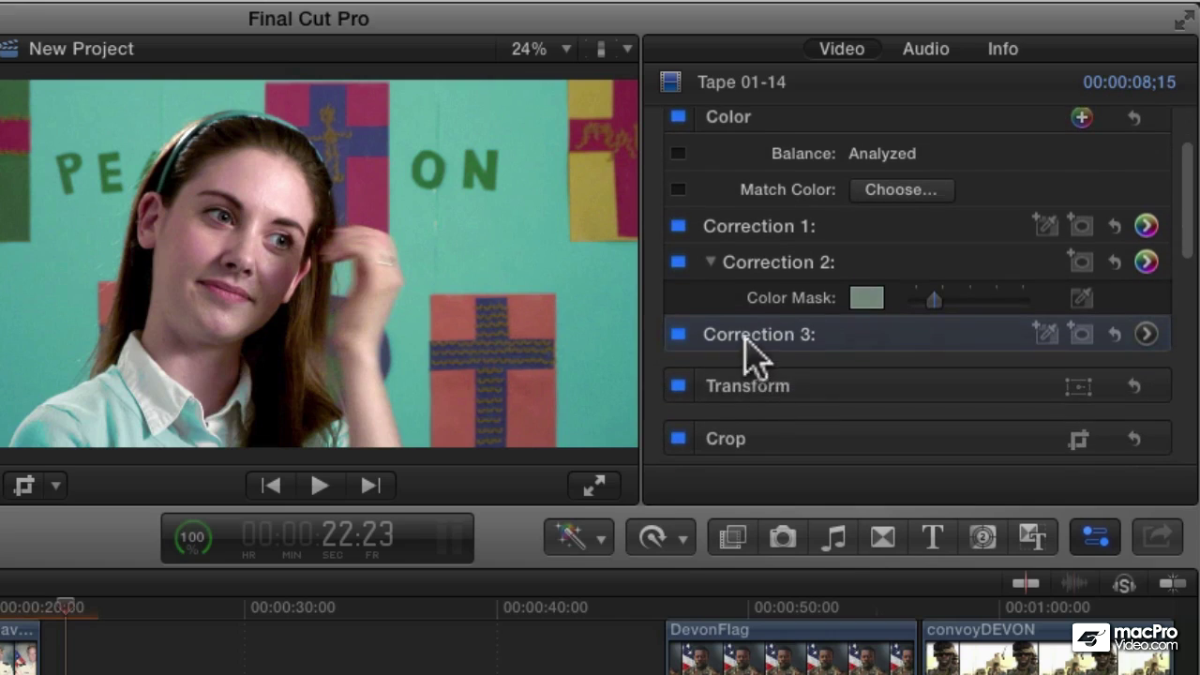
pyautogui.click(1042, 331)
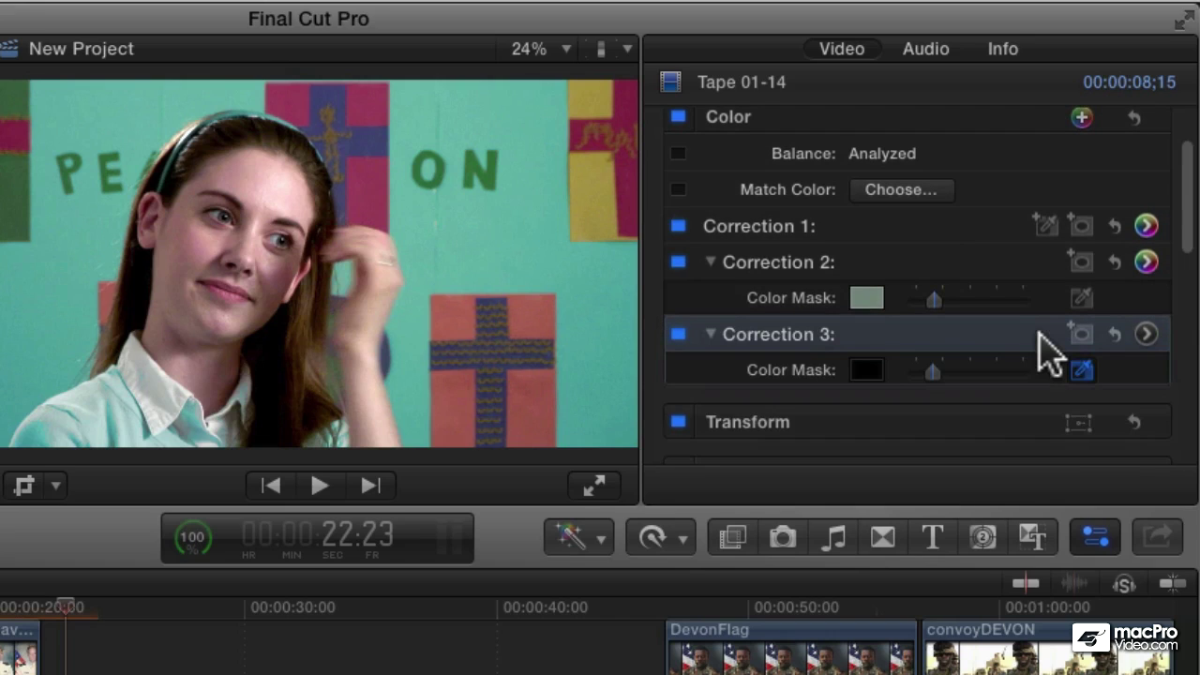
pyautogui.click(575, 213)
pyautogui.moveTo(578, 207); pyautogui.dragTo(595, 191)
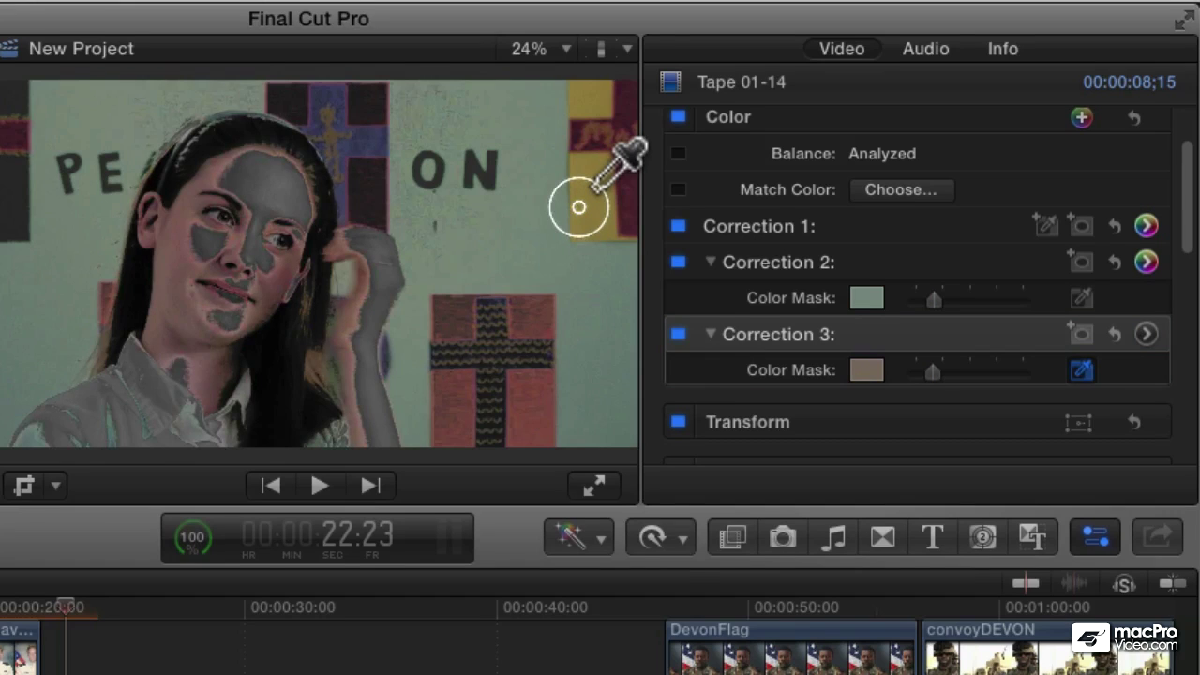
pyautogui.moveTo(595, 191); pyautogui.dragTo(594, 191)
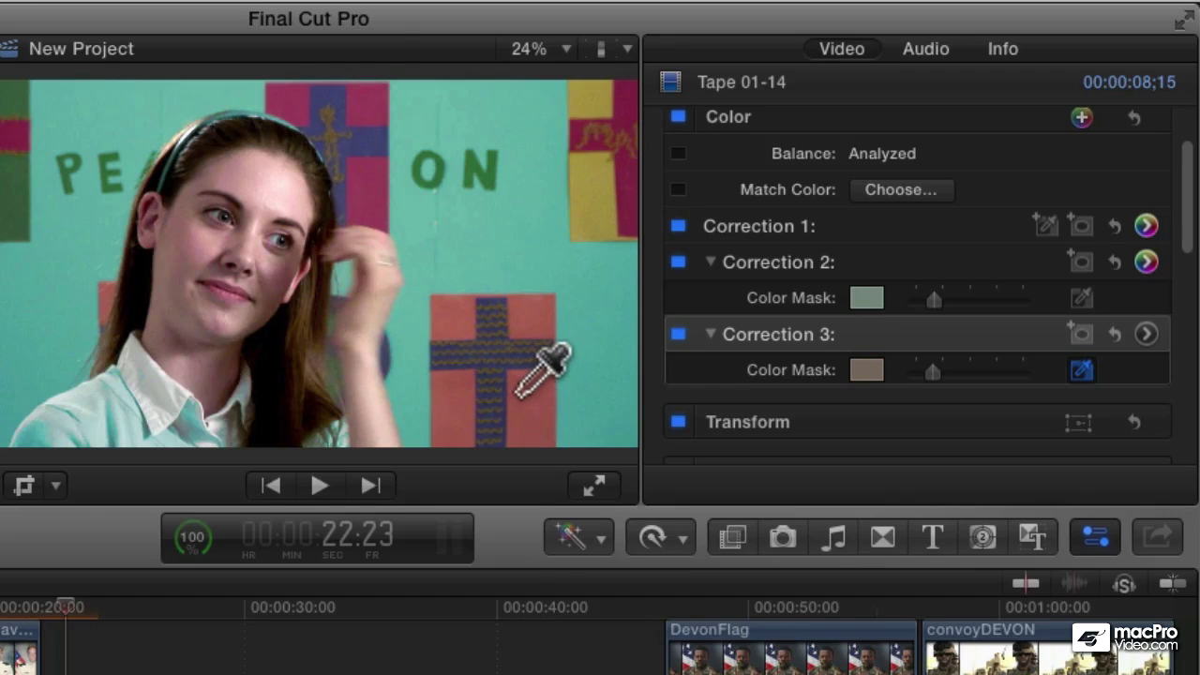
# Step: Subtract skin and background wall tones from Correction 3's yellow-sign mask
pyautogui.press('alt')
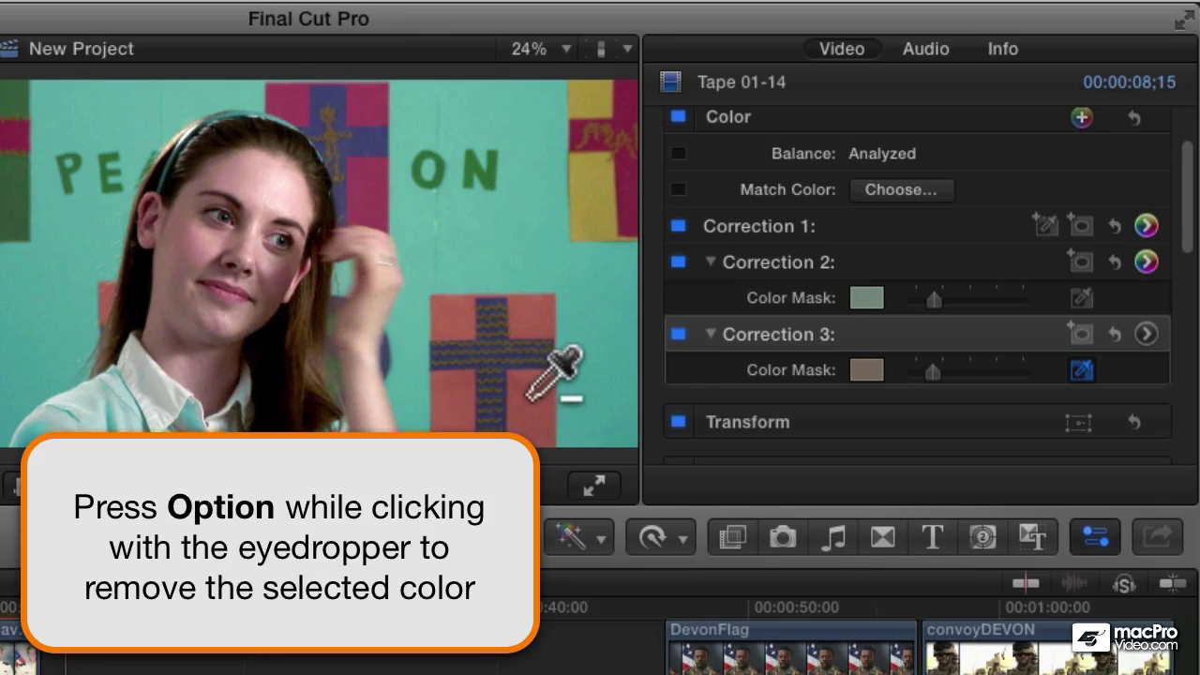
pyautogui.keyDown('alt'); pyautogui.click(526, 395); pyautogui.keyUp('alt')
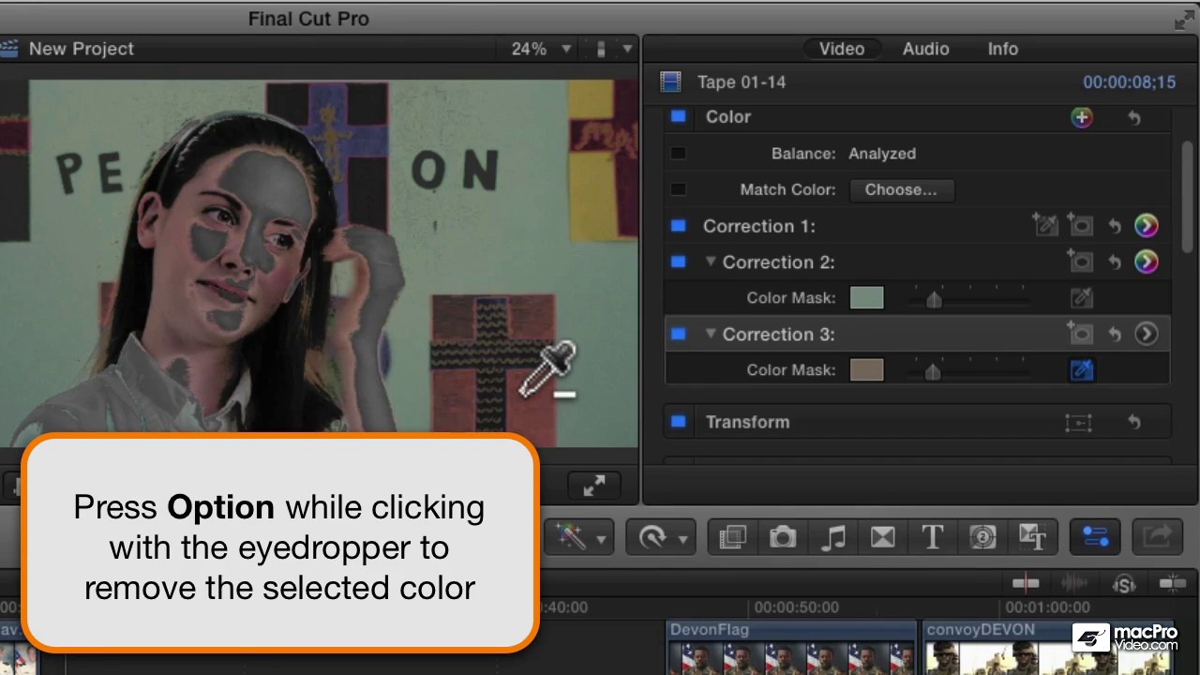
pyautogui.moveTo(521, 390); pyautogui.dragTo(553, 384)
pyautogui.keyDown('alt'); pyautogui.click(533, 401); pyautogui.keyUp('alt')
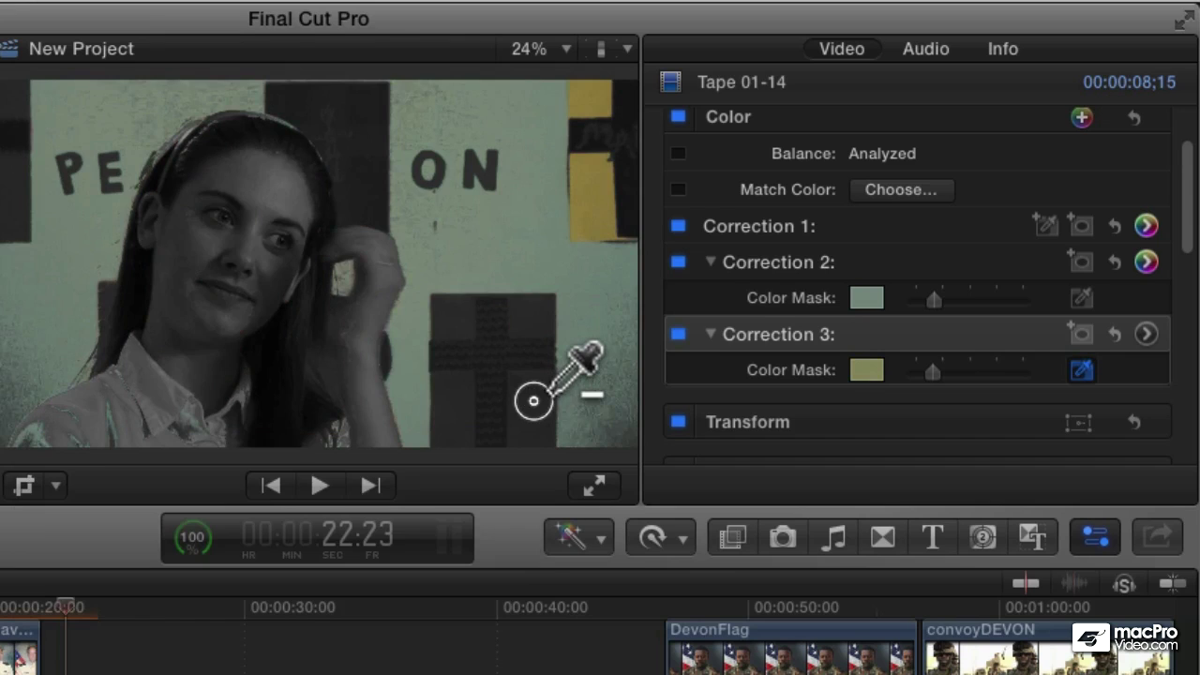
pyautogui.moveTo(557, 385); pyautogui.dragTo(554, 386)
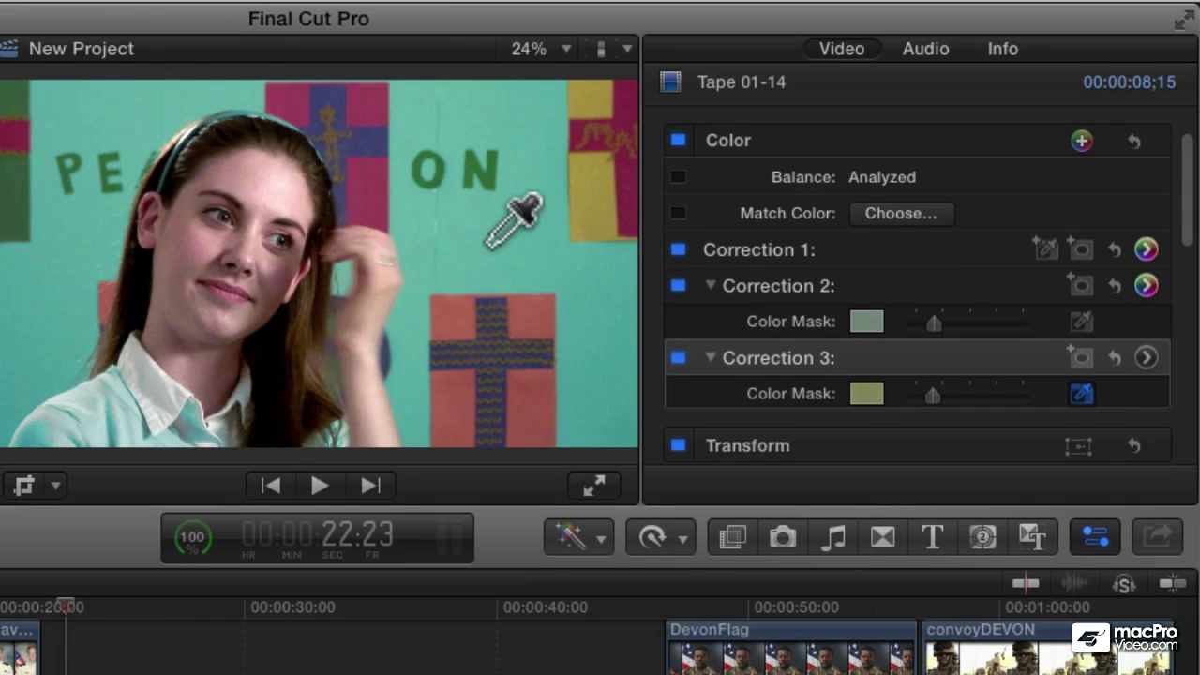
pyautogui.moveTo(489, 242); pyautogui.dragTo(511, 217)
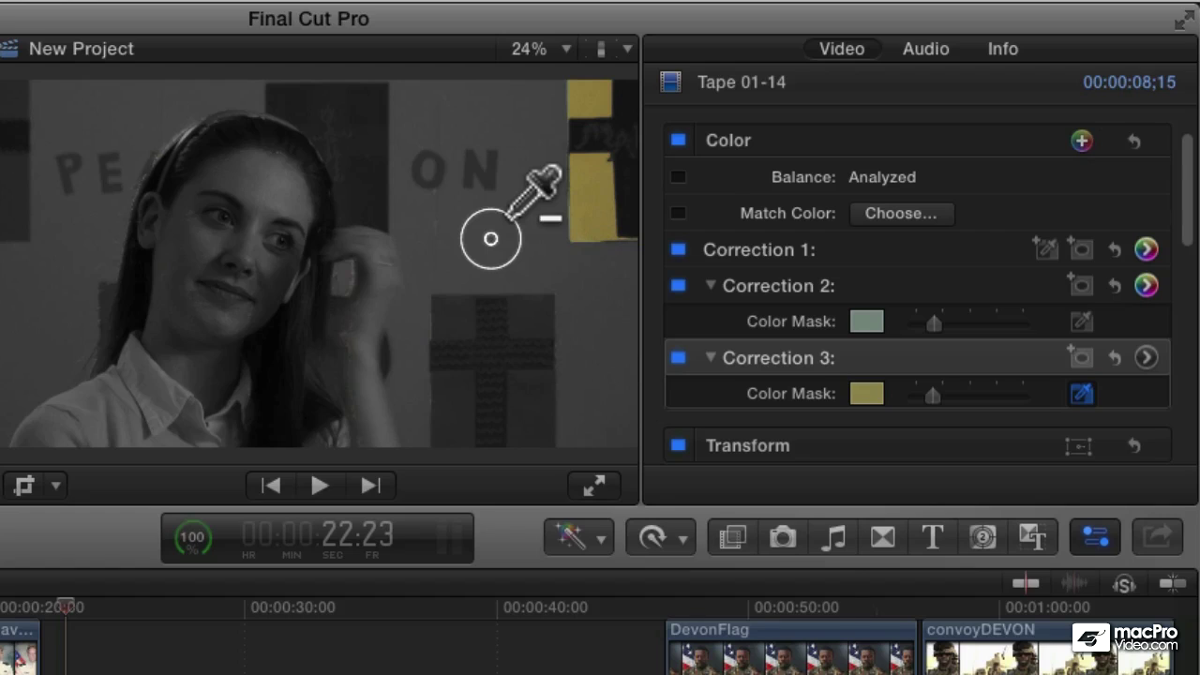
pyautogui.moveTo(512, 218); pyautogui.dragTo(516, 216)
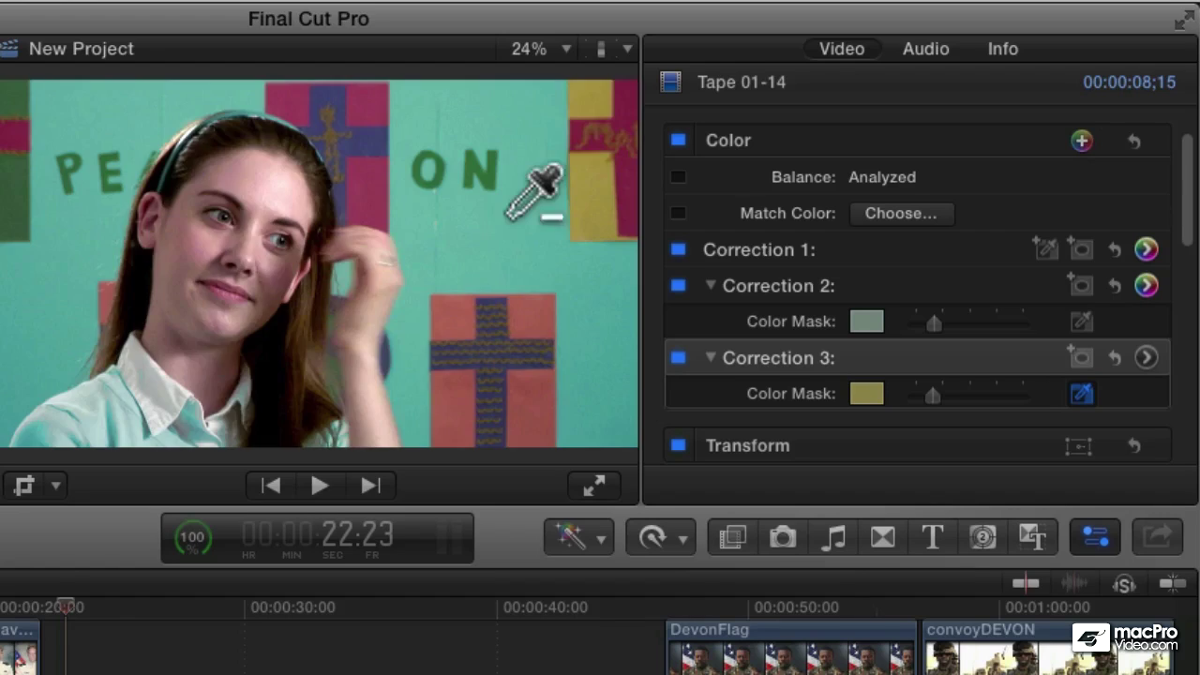
# Step: Shift Correction 3's midtones toward green so the yellow sign turns green
pyautogui.click(787, 290)
pyautogui.click(812, 388)
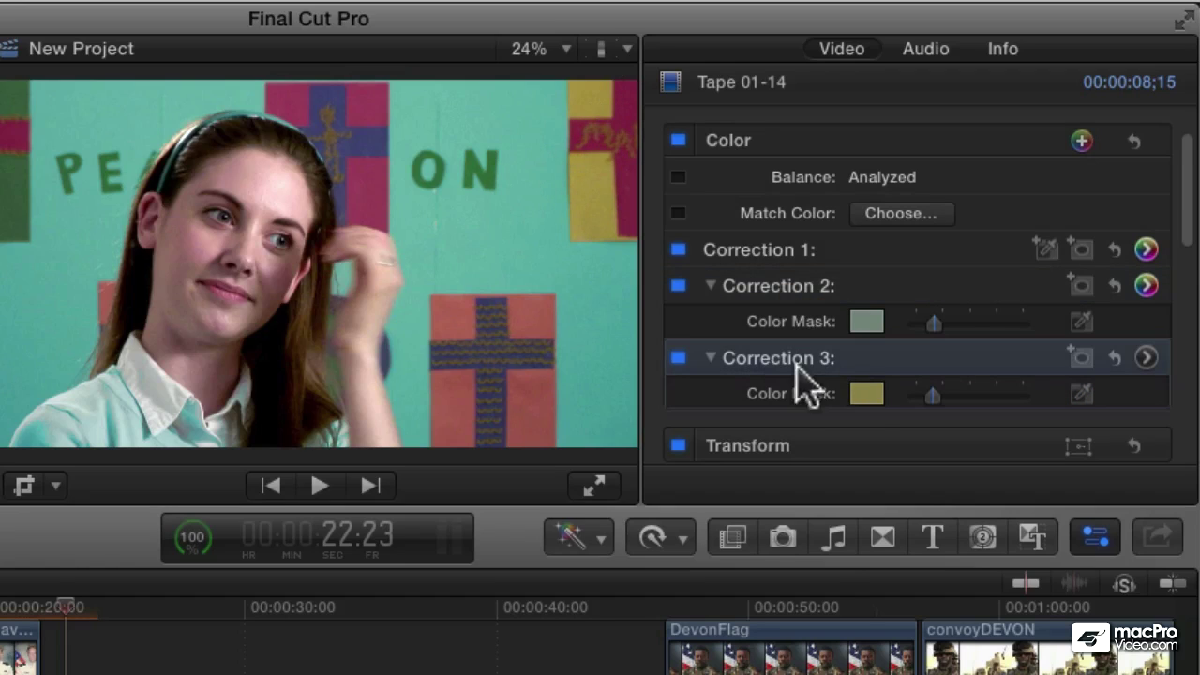
pyautogui.click(1145, 357)
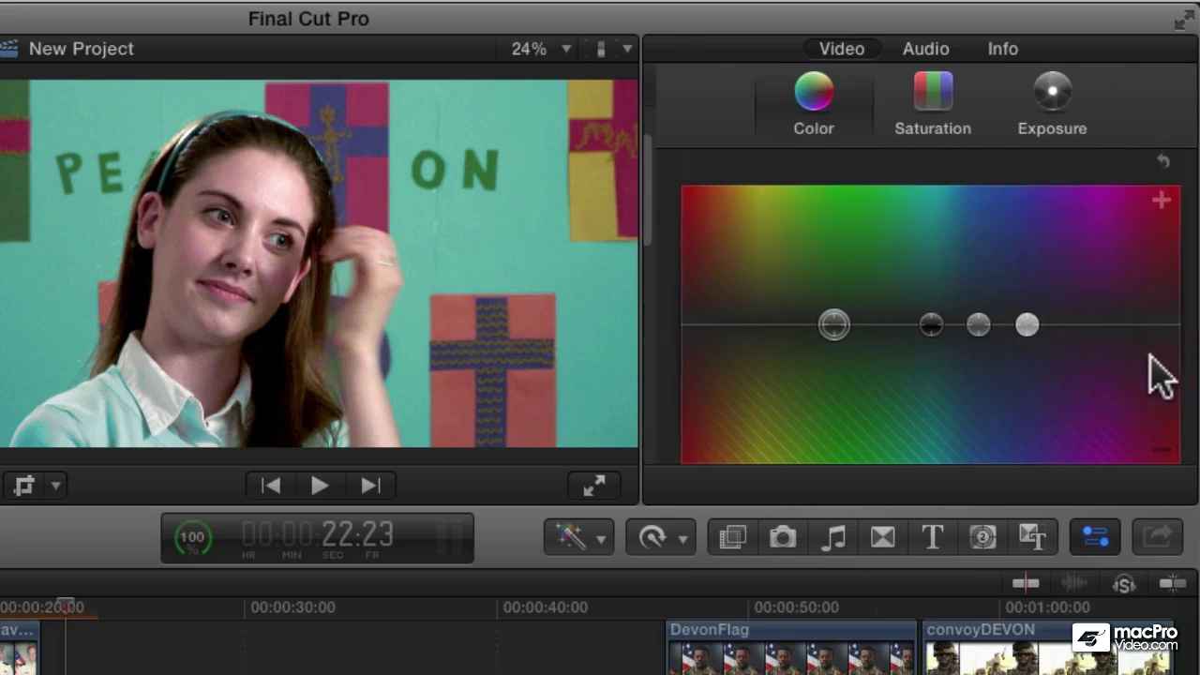
pyautogui.moveTo(971, 328); pyautogui.dragTo(898, 212)
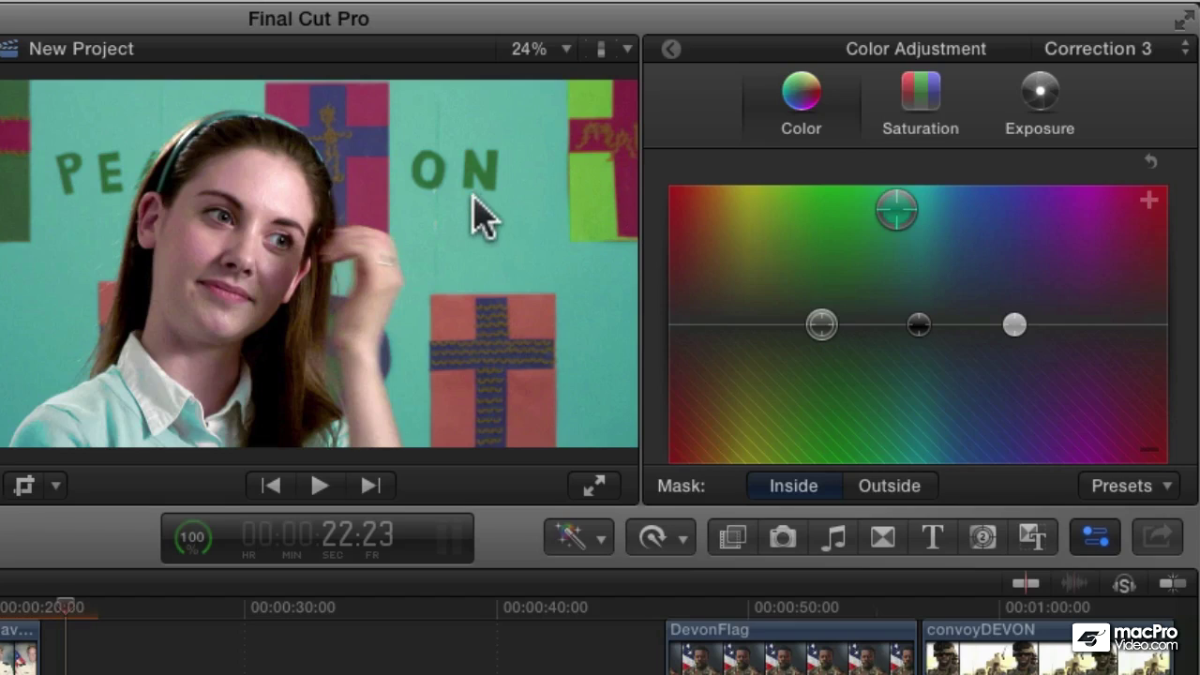
# Step: Toggle Correction 2 off and on to compare, then delete Correction 3
pyautogui.click(669, 48)
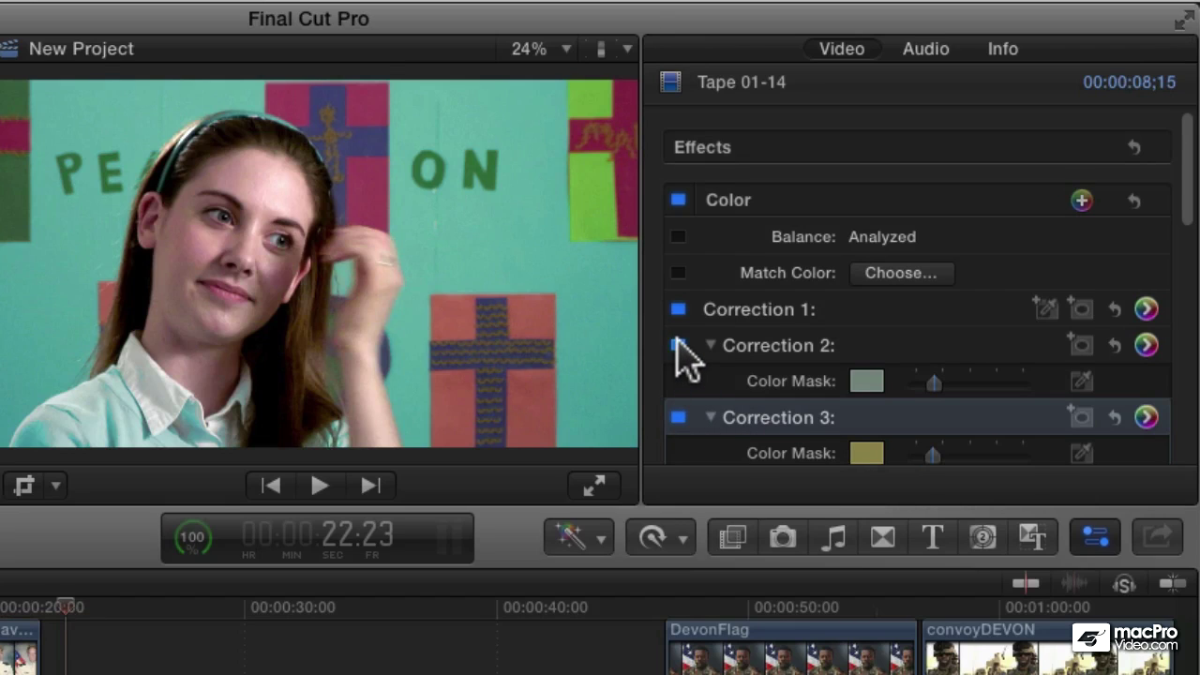
pyautogui.click(677, 345)
pyautogui.click(678, 345)
pyautogui.click(678, 345)
pyautogui.click(677, 345)
pyautogui.scroll(-3, 792, 338)
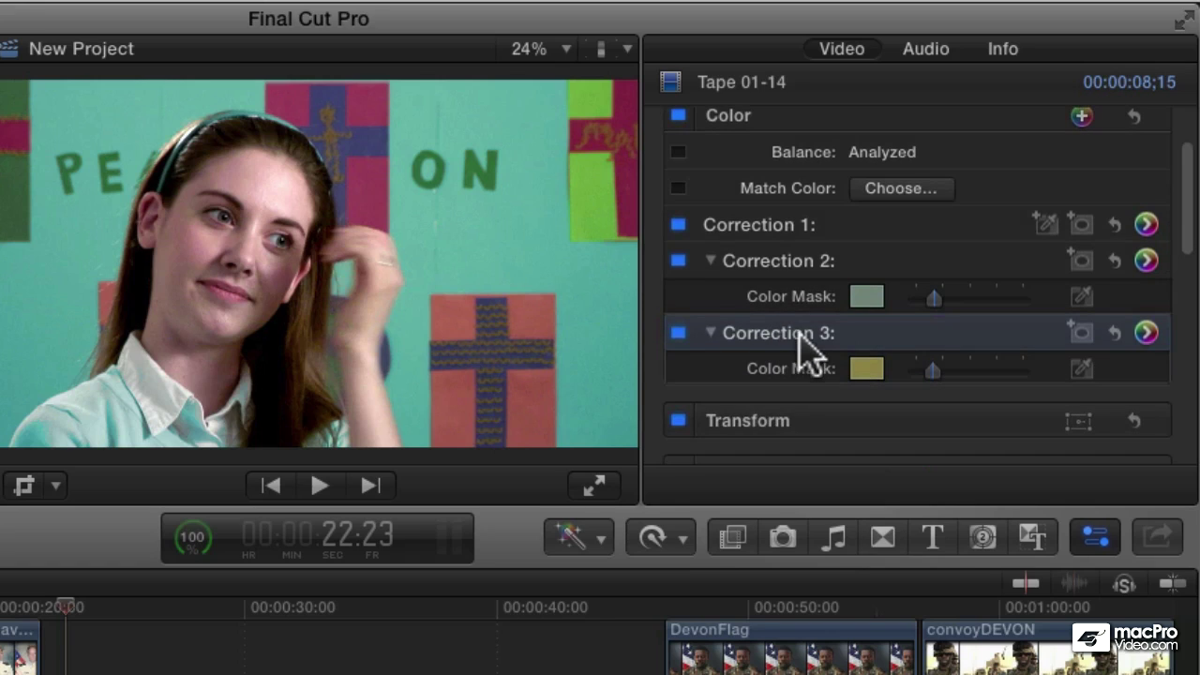
pyautogui.press('Delete')
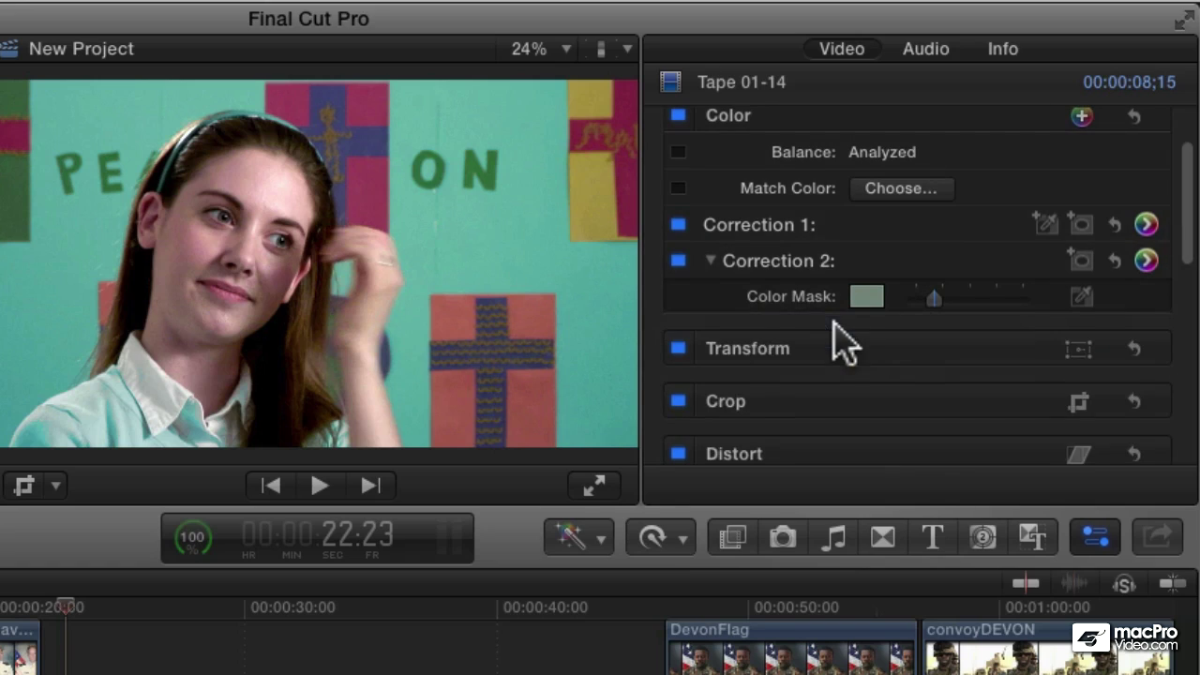